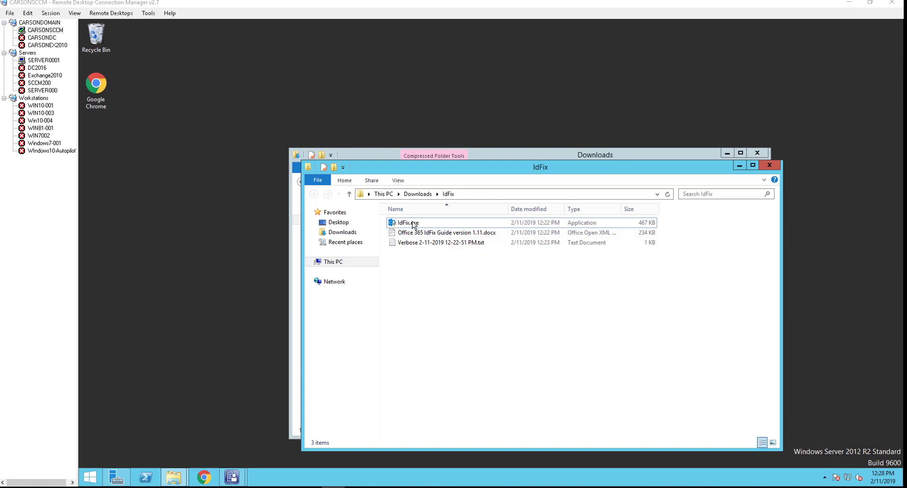
Run IdFix.exe from the IdFix folder as administrator and accept its privacy statement
left_click(414, 224)
right_click(413, 224)
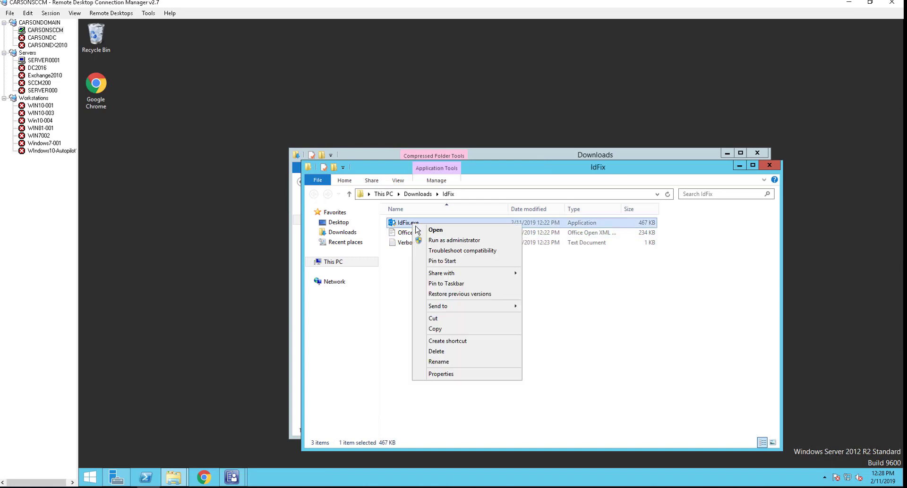
left_click(442, 241)
left_click(532, 271)
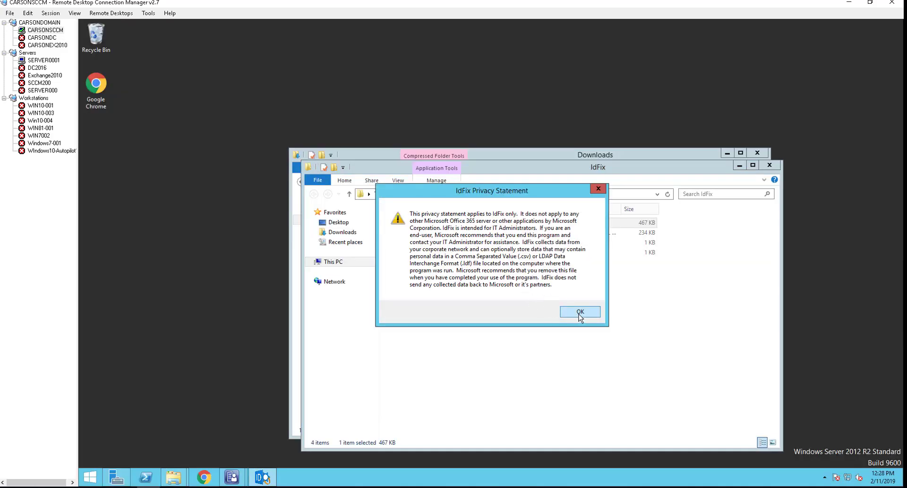
left_click(580, 313)
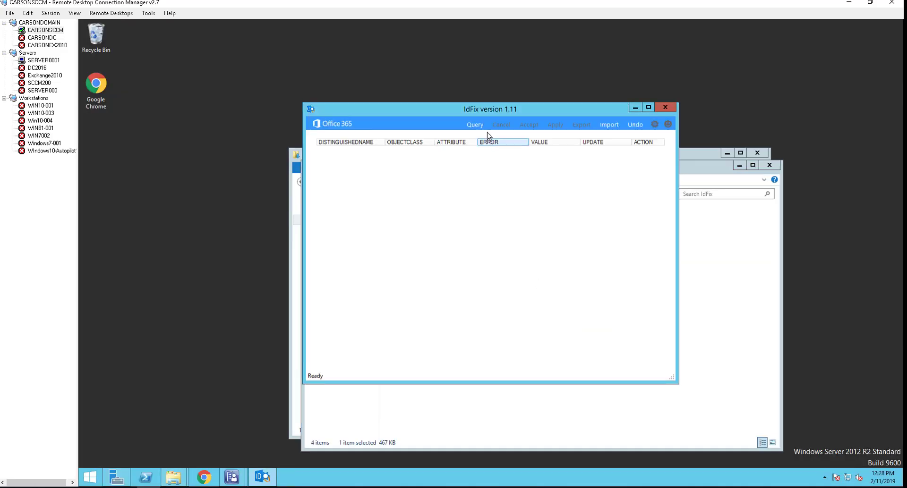
Query the directory in the maximized IdFix window and examine the error types and values of the listed user accounts
left_click(649, 107)
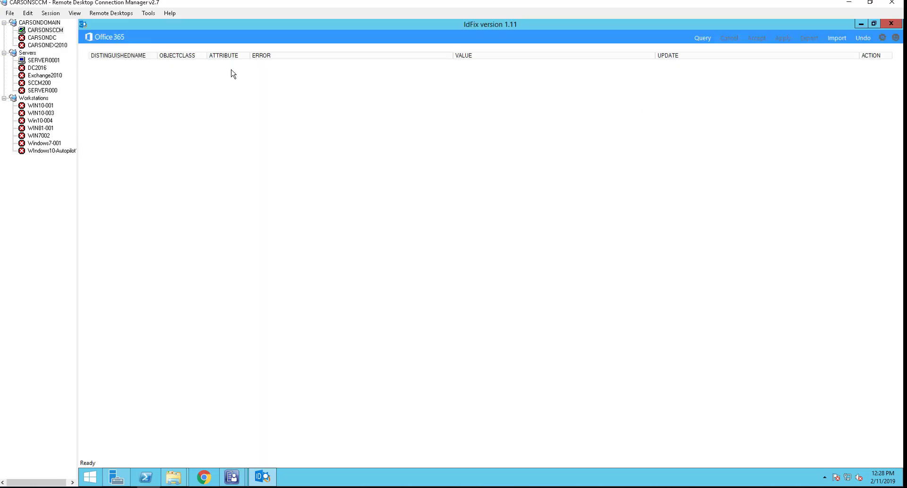
left_click(705, 40)
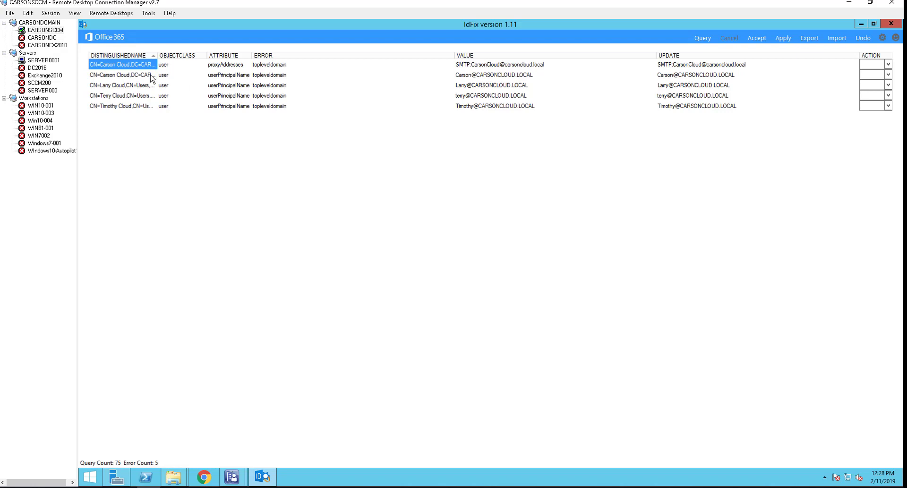
left_click(283, 66)
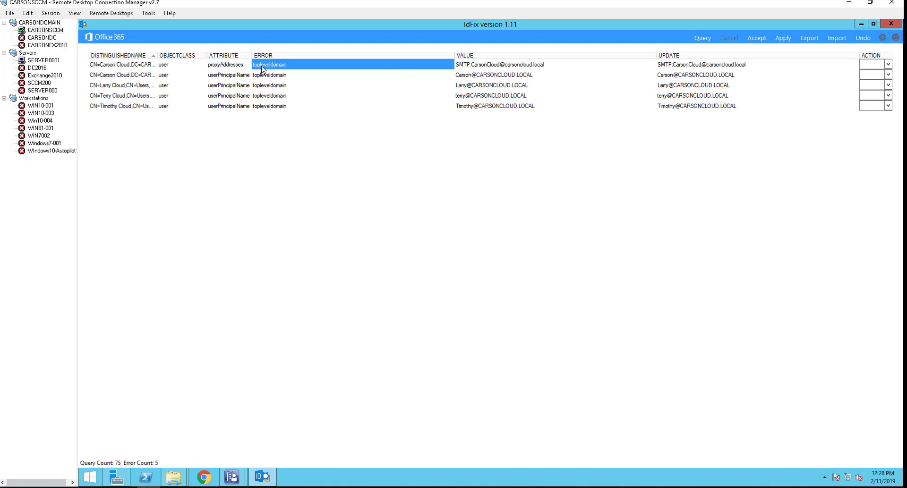
left_click(275, 77)
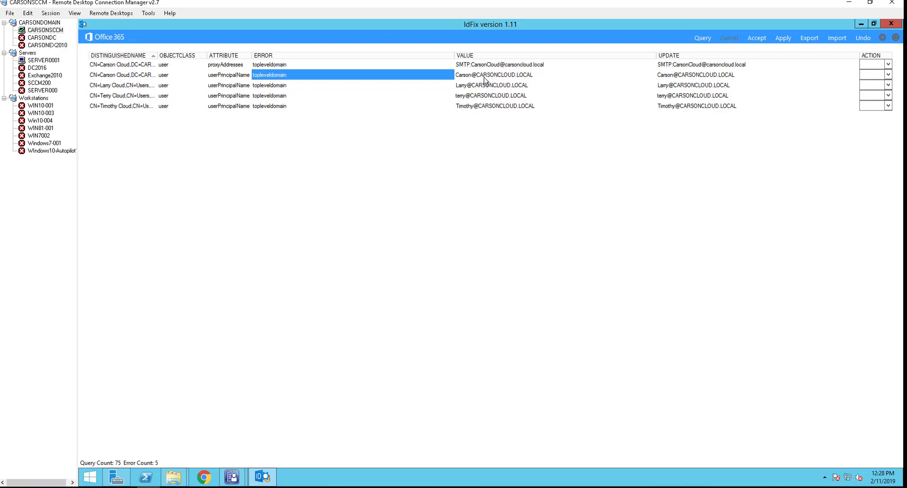
left_click(514, 86)
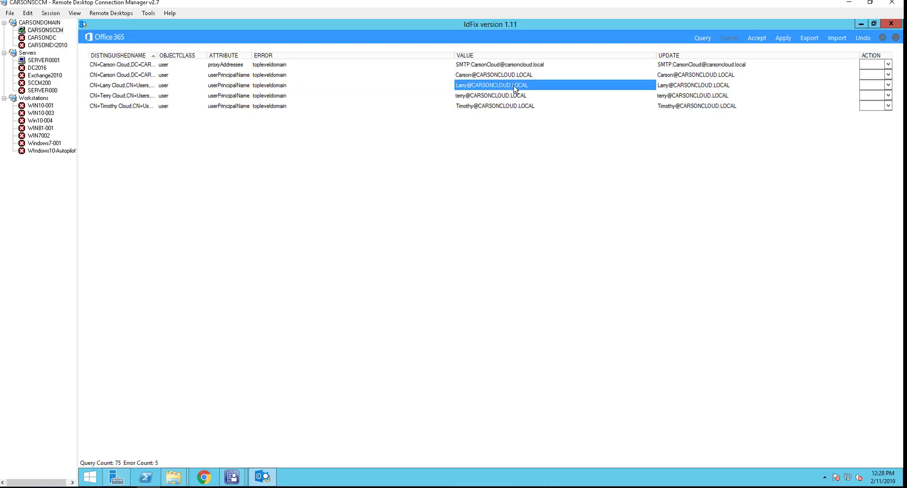
left_click(277, 88)
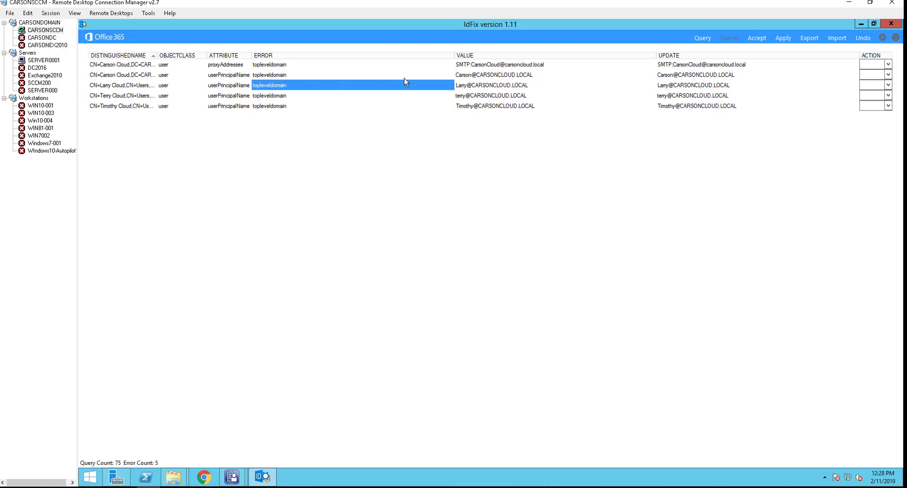
left_click(496, 87)
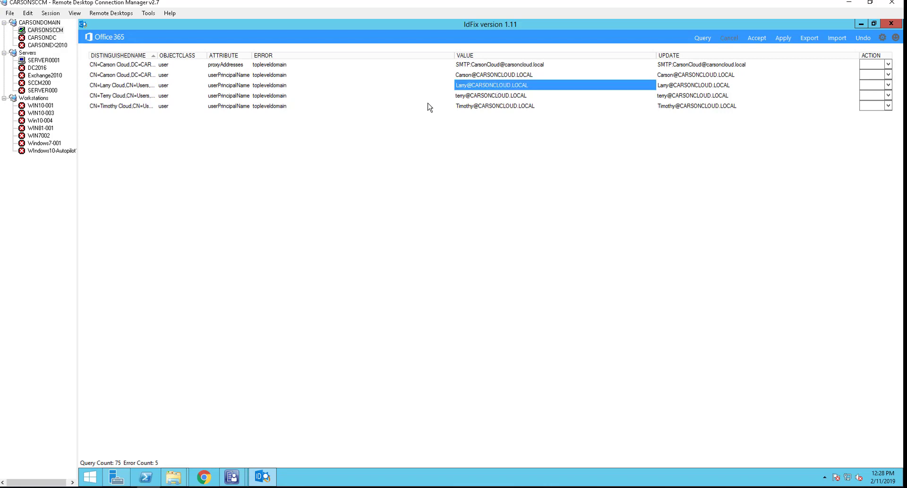
left_click(511, 99)
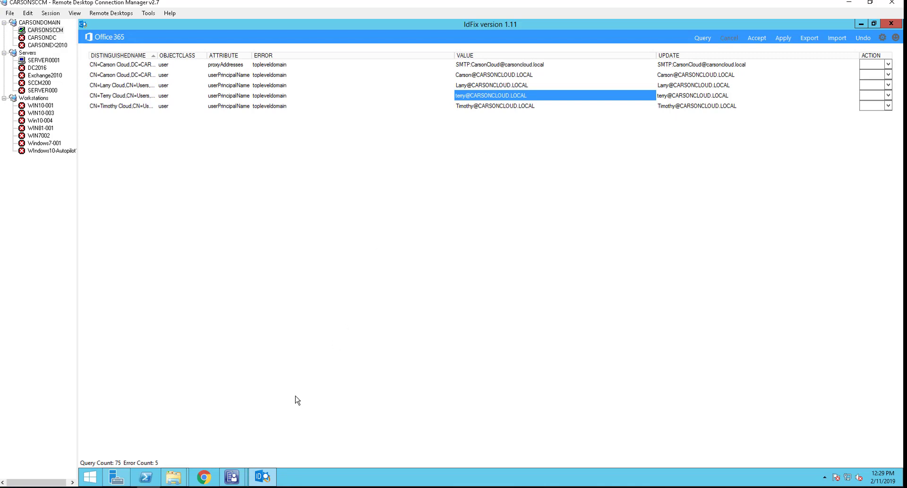
Open Active Directory Users and Computers, as well as Active Directory Domains and Trusts from the Administrative Tools
left_click(90, 477)
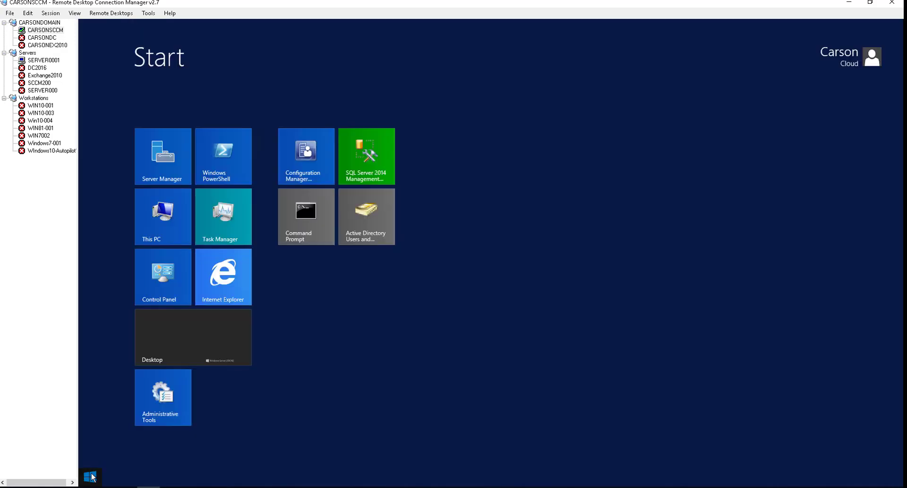
left_click(365, 232)
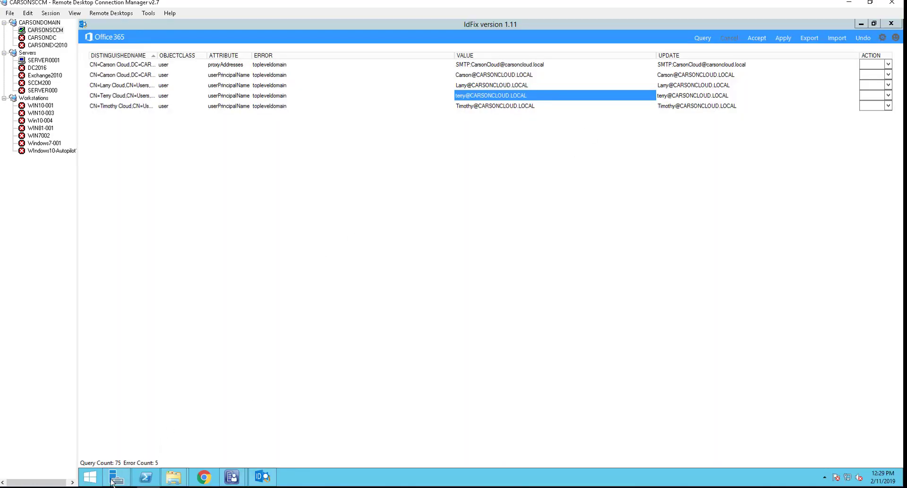
left_click(90, 478)
left_click(147, 398)
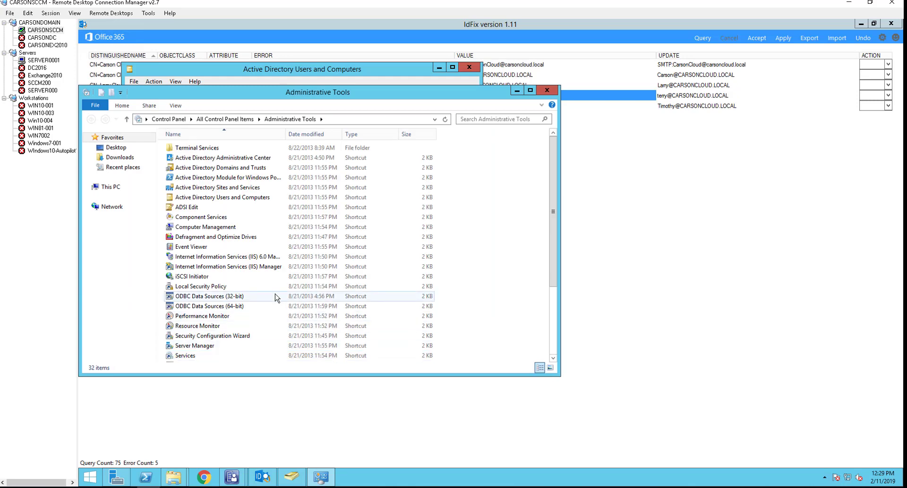
left_click(250, 172)
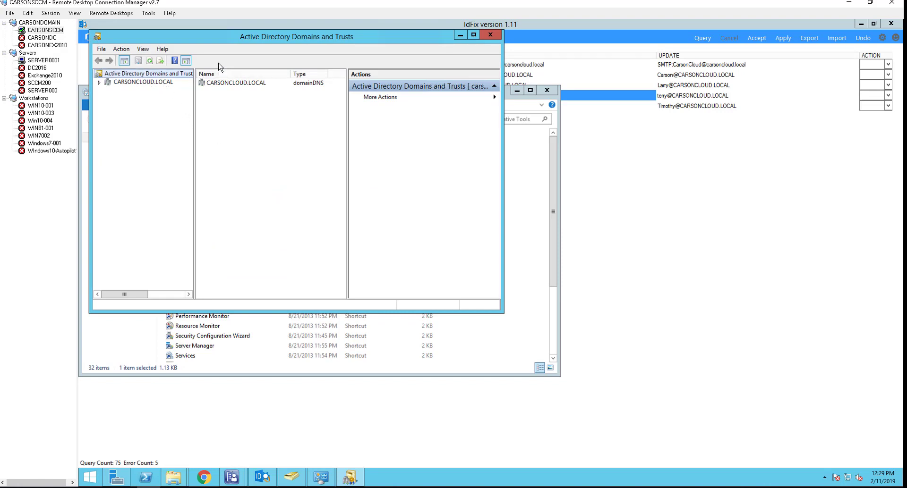
Add carsoncloud.com as an alternative UPN suffix in Active Directory Domains and Trusts, then close that console
right_click(152, 73)
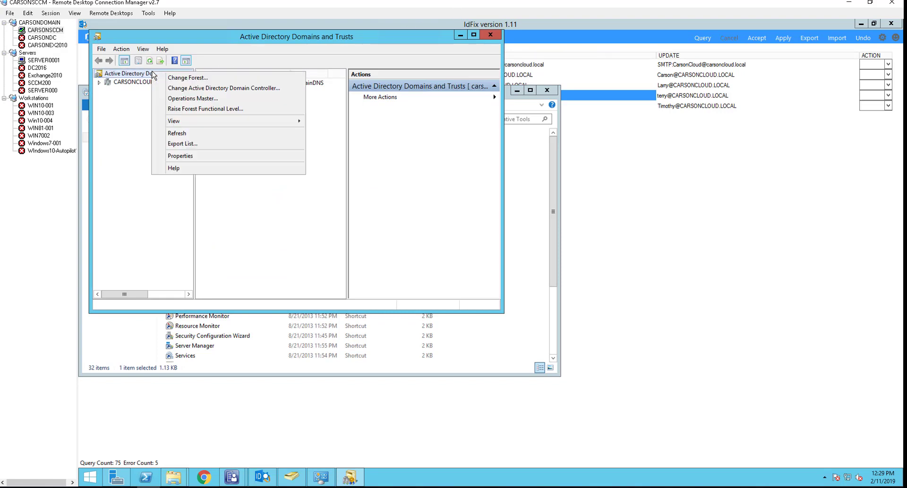
left_click(188, 157)
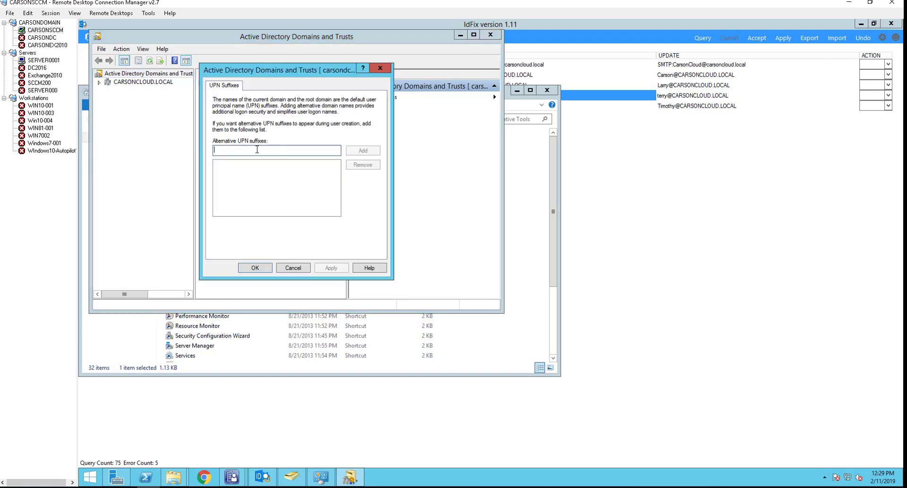
type("carsoncloud.com")
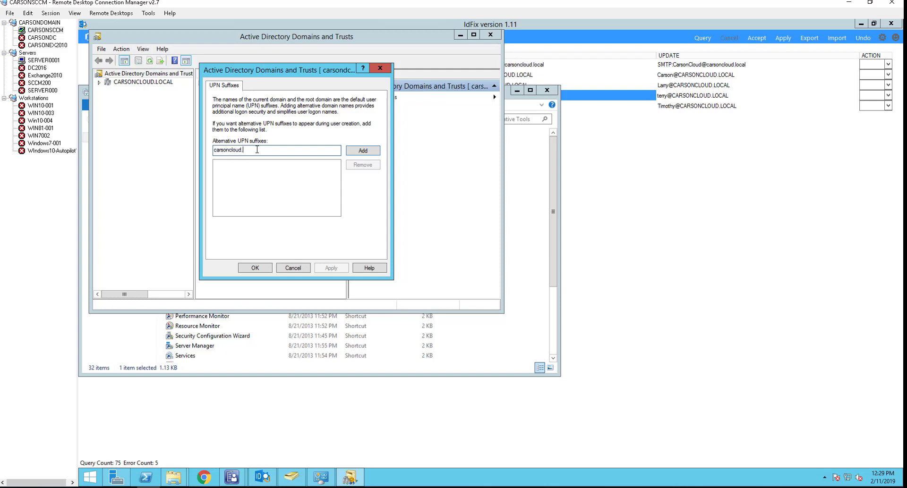
left_click(371, 152)
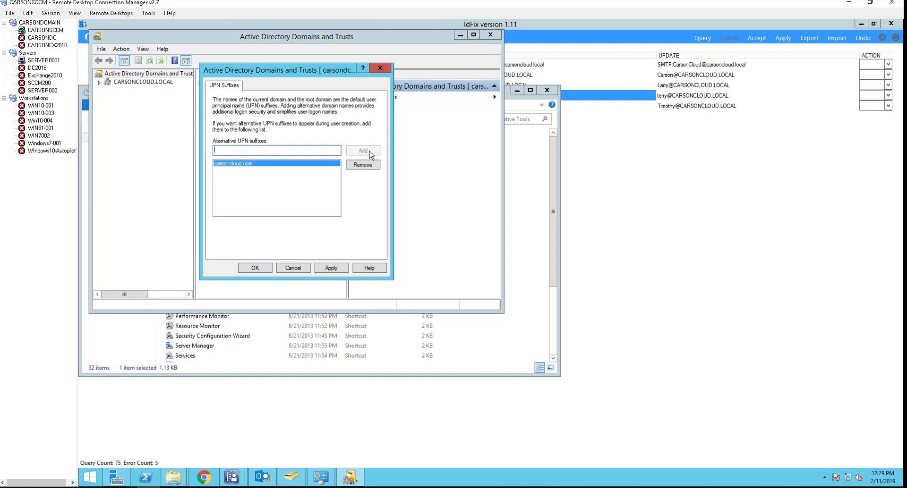
left_click(257, 270)
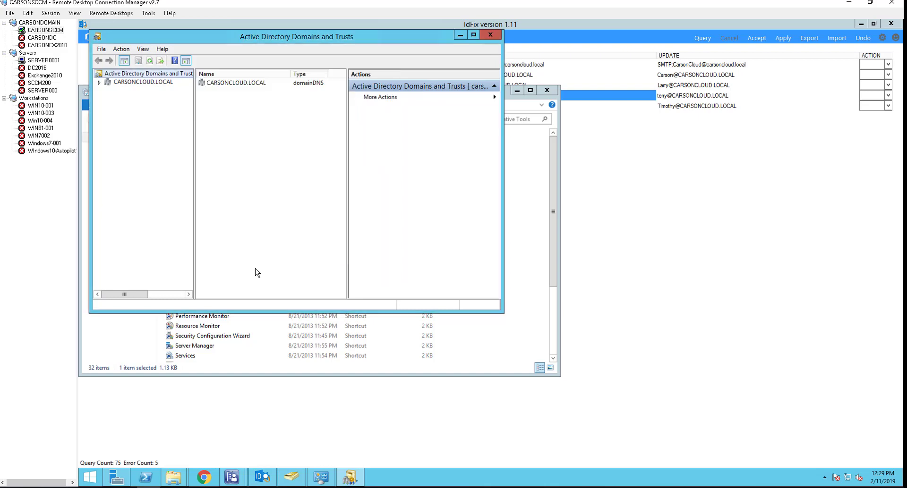
left_click(491, 35)
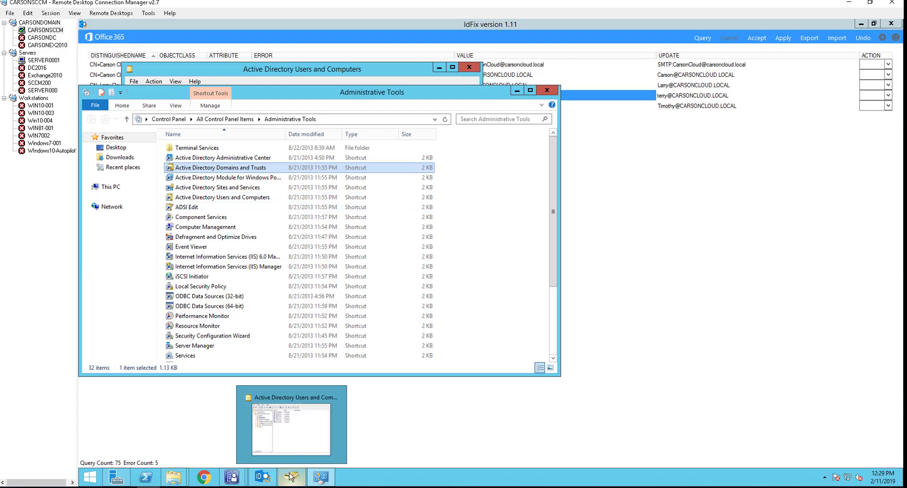
Switch to Active Directory Users and Computers, maximize it and display the Users container of CARSONCLOUD.LOCAL
left_click(248, 199)
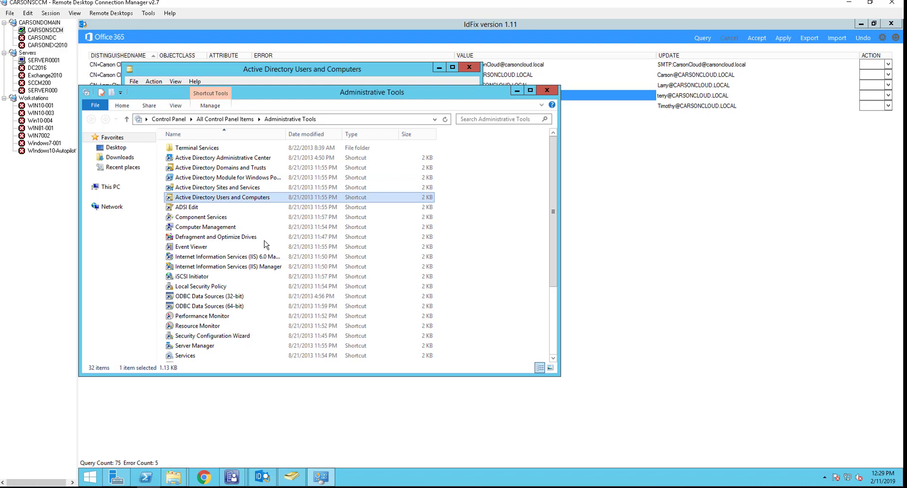
left_click(291, 479)
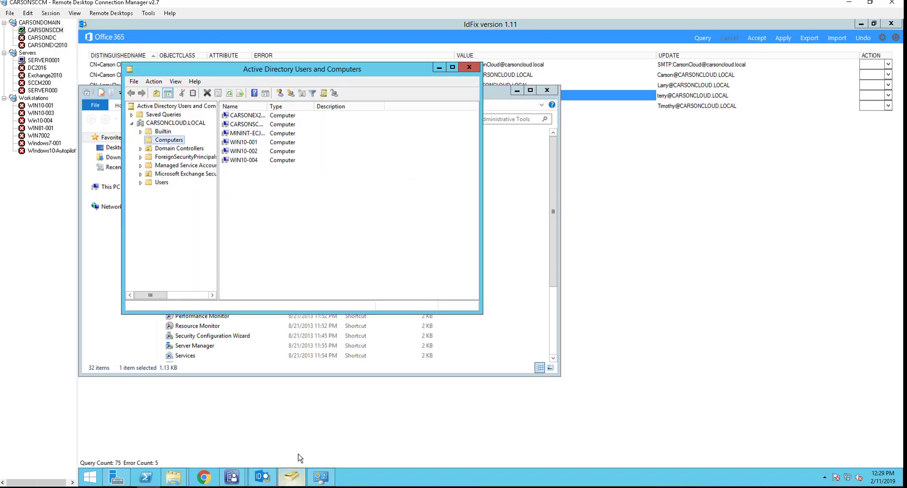
left_click(452, 67)
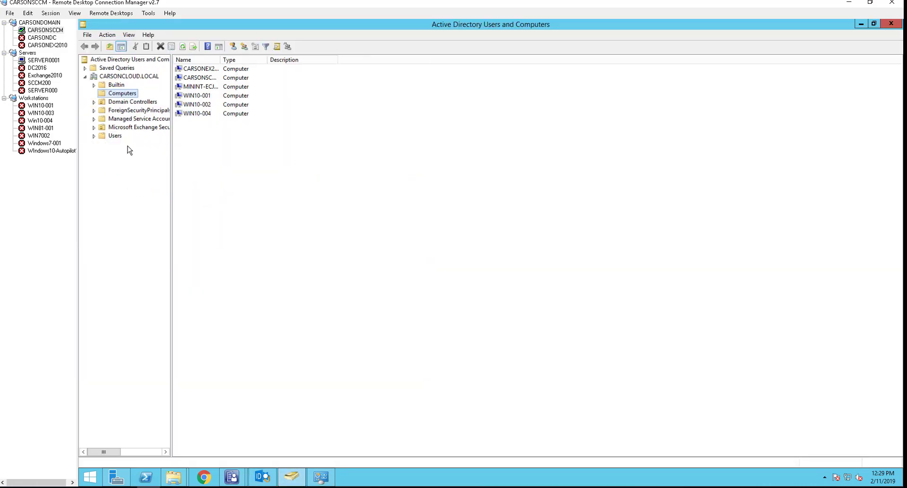
left_click(115, 136)
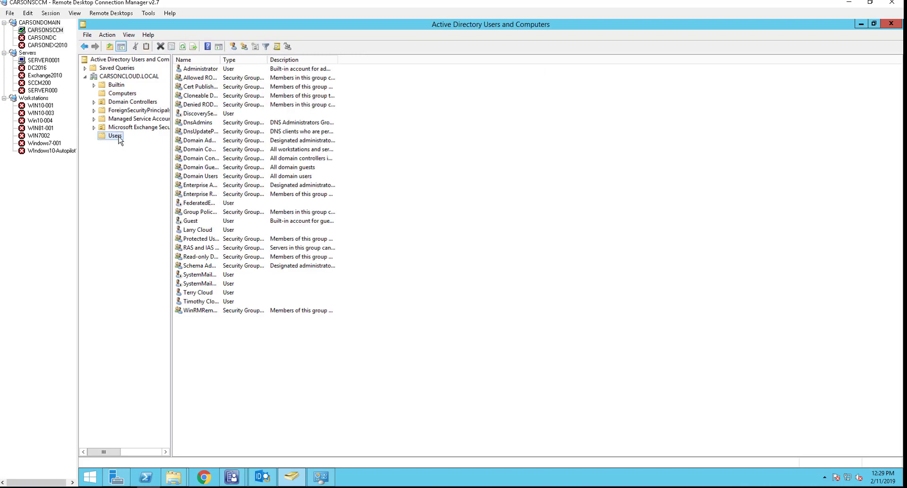
right_click(202, 302)
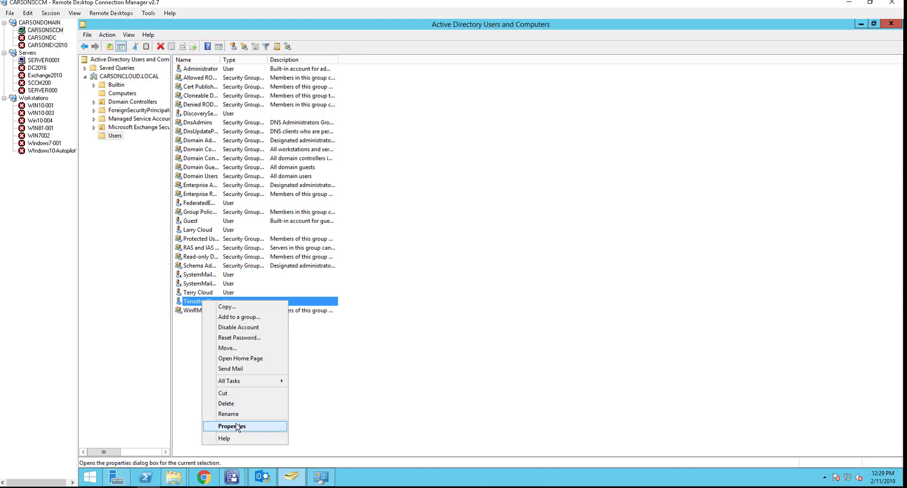
left_click(237, 427)
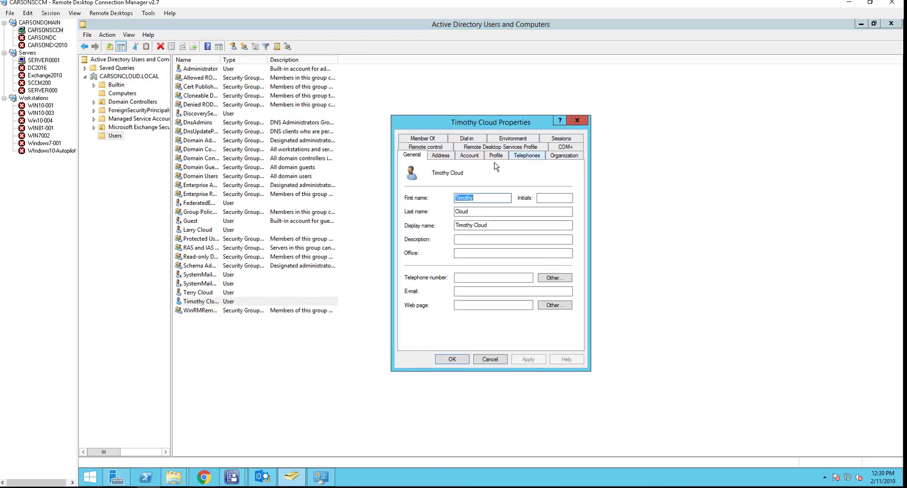
left_click(469, 155)
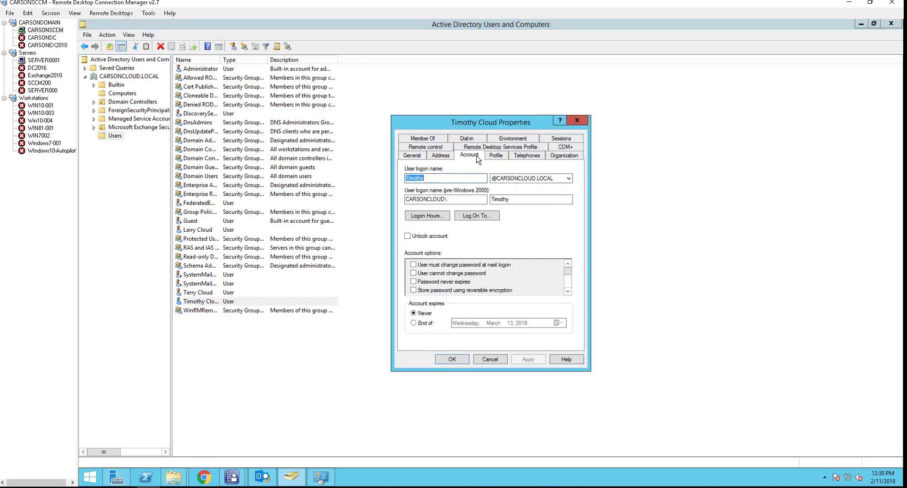
left_click(531, 183)
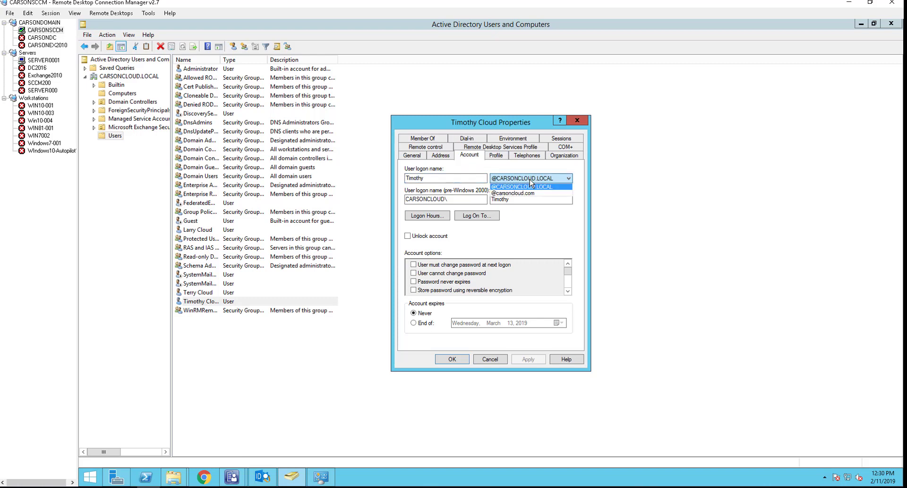
left_click(518, 193)
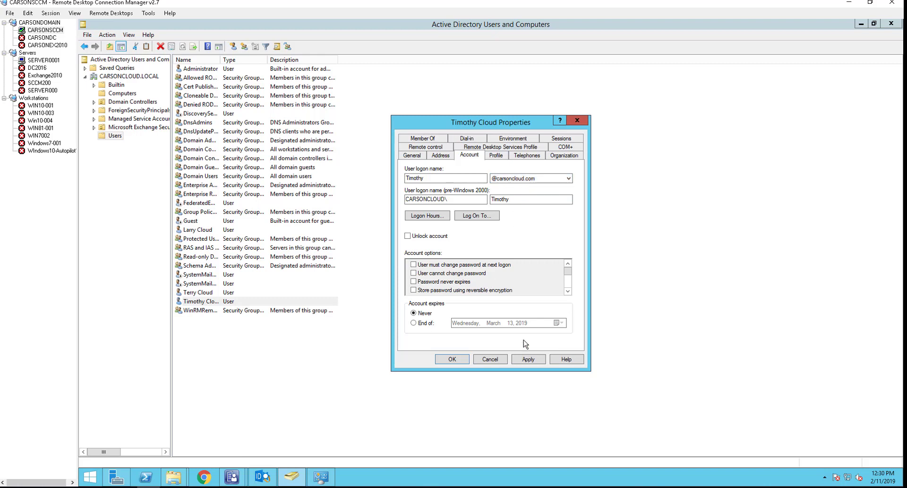
left_click(529, 360)
left_click(455, 361)
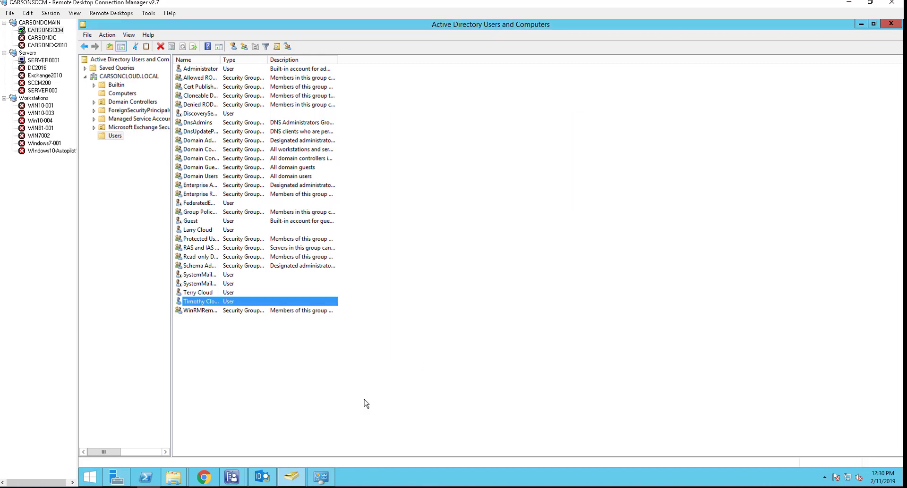
Switch back to IdFix, rerun the directory query and check the userPrincipalName values of the flagged accounts
left_click(260, 478)
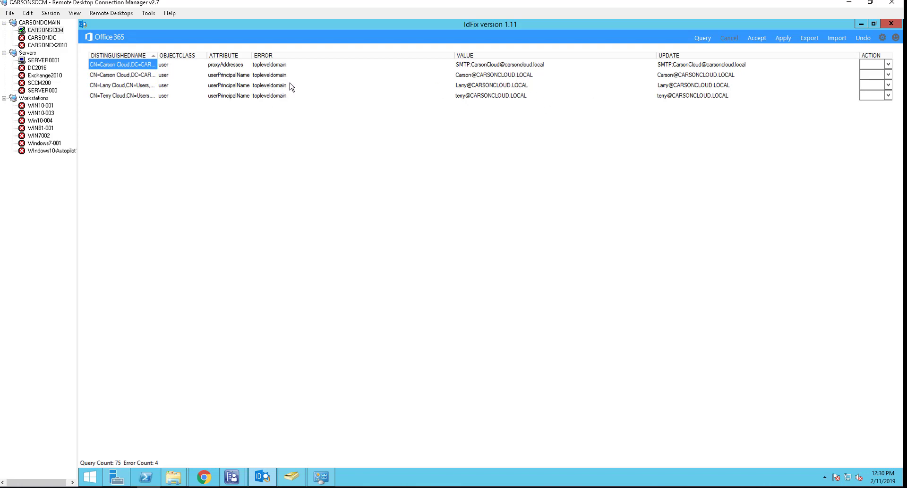
left_click(467, 78)
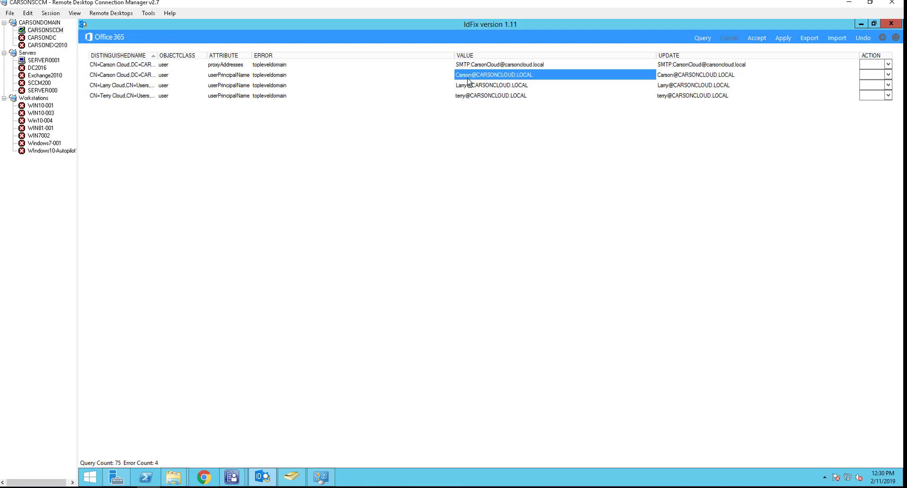
left_click(491, 87)
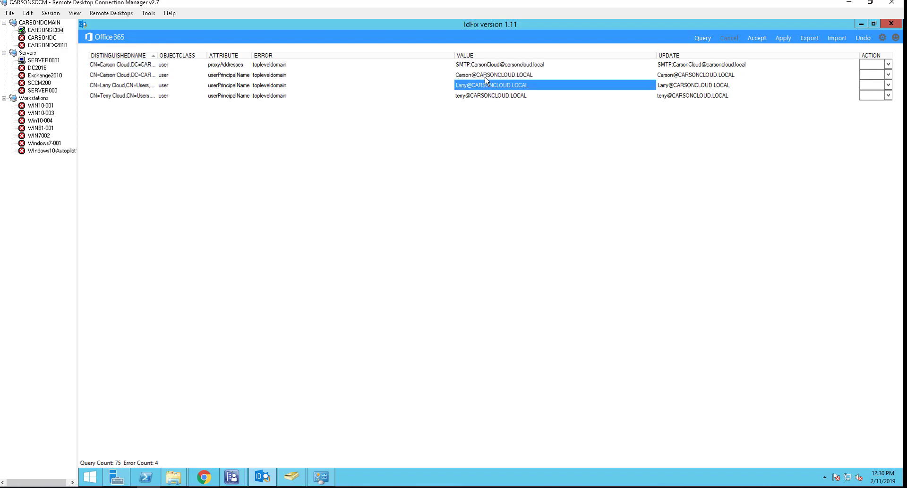
left_click(461, 97)
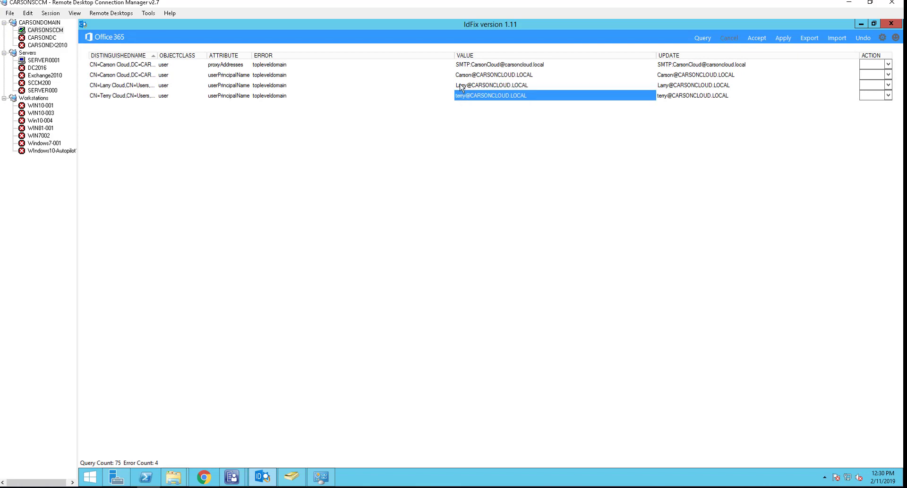
Check the last two flagged userPrincipalName values in IdFix, then switch to Active Directory Users and Computers
left_click(461, 87)
left_click(464, 95)
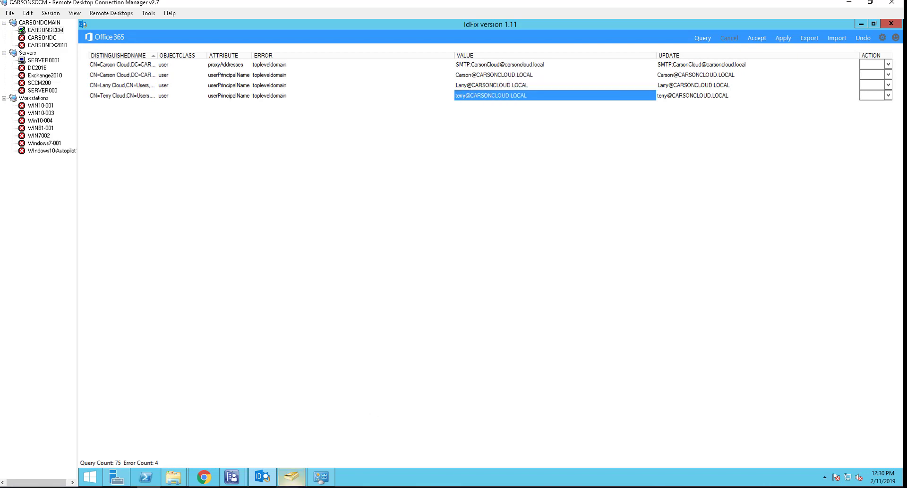
left_click(293, 481)
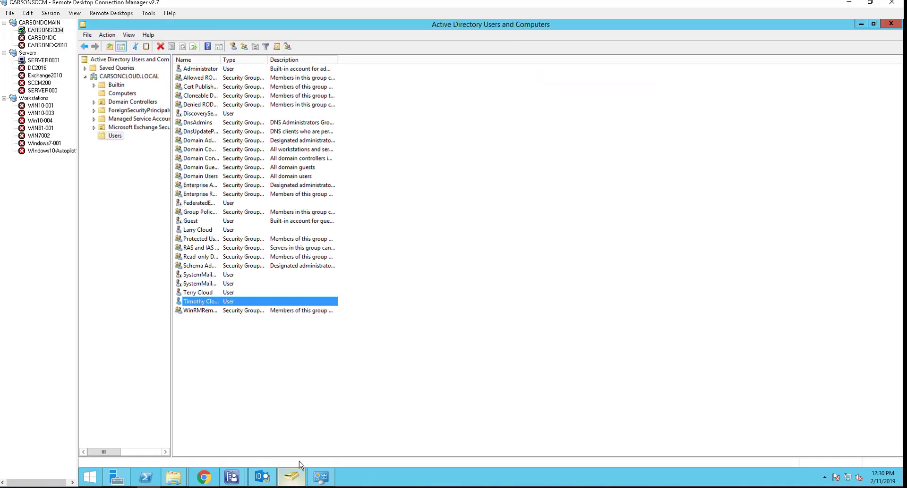
right_click(217, 302)
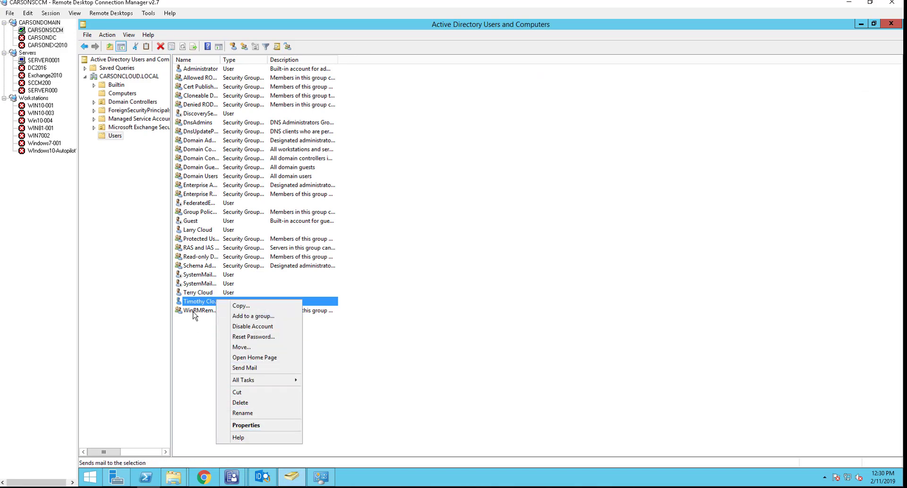
left_click(199, 295)
right_click(198, 293)
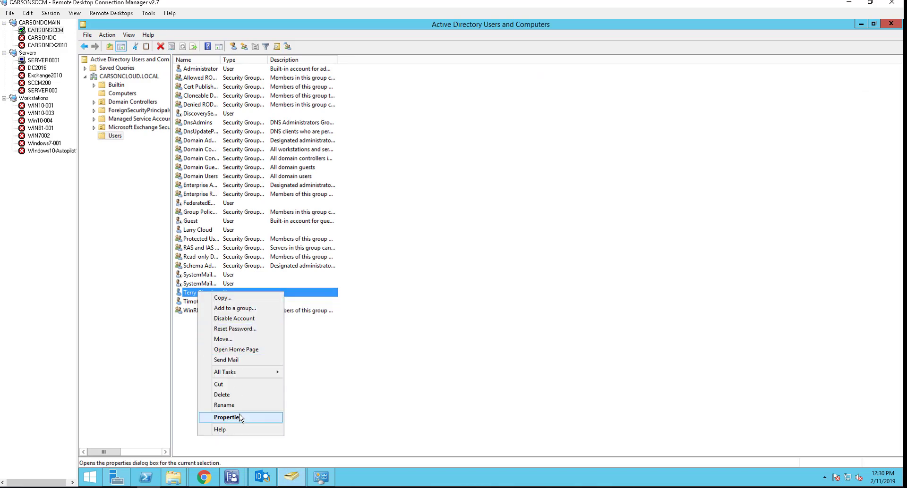
left_click(371, 380)
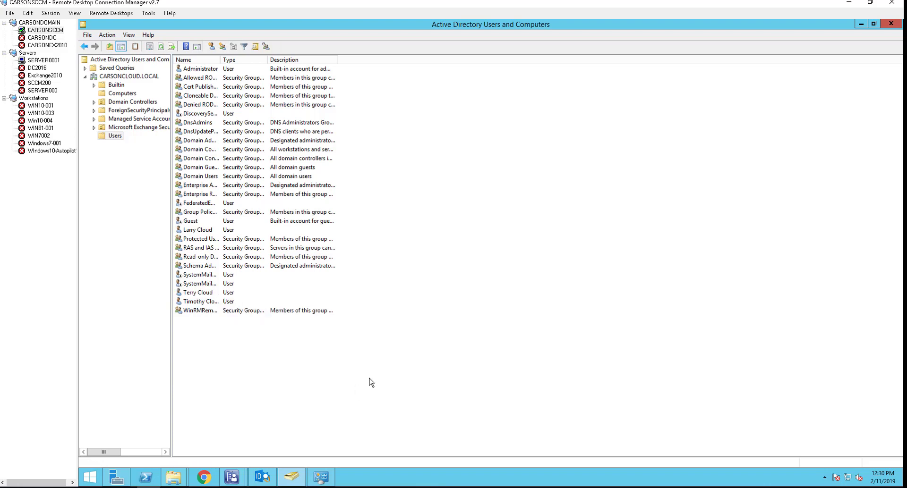
left_click(200, 293)
right_click(200, 293)
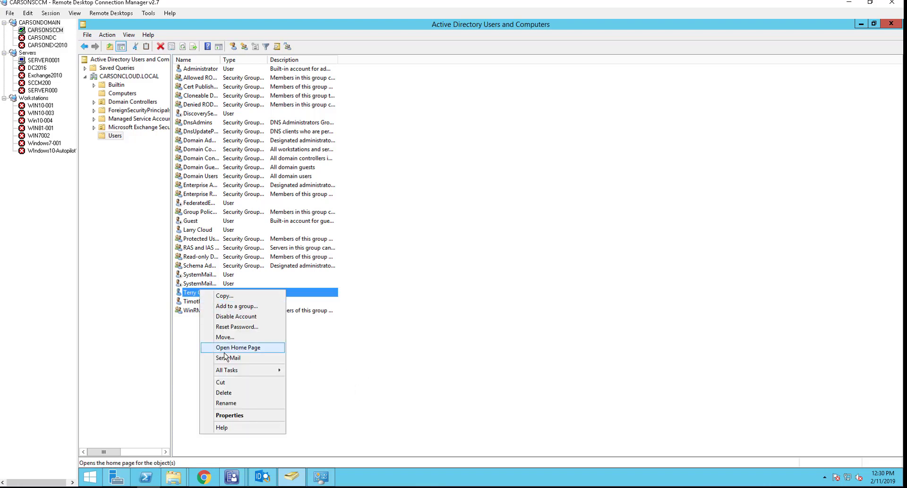
left_click(242, 416)
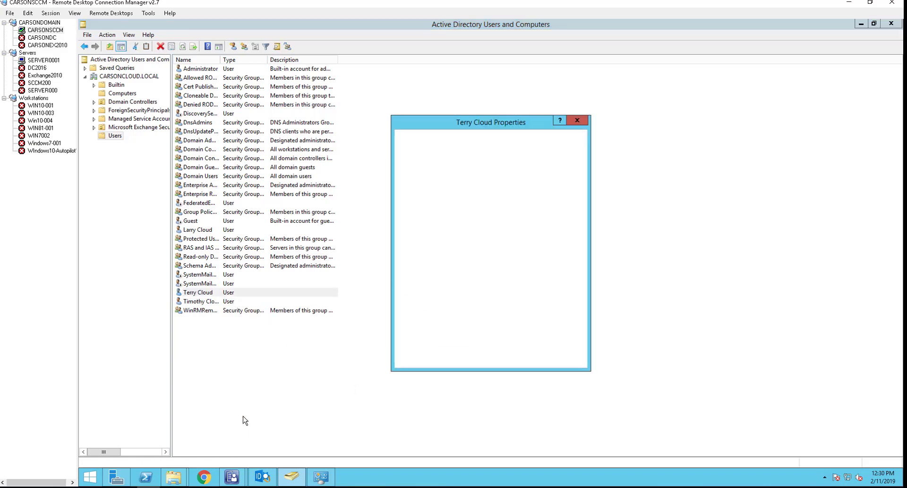
left_click(469, 156)
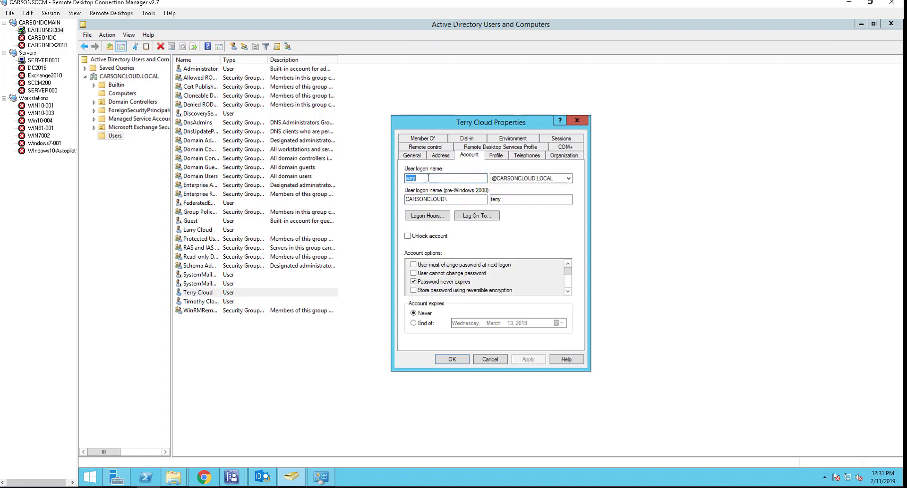
left_click(533, 179)
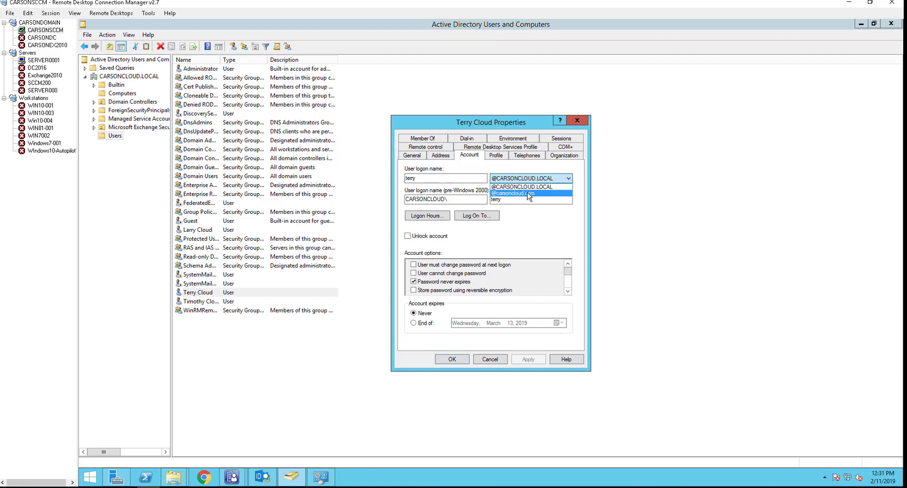
left_click(530, 193)
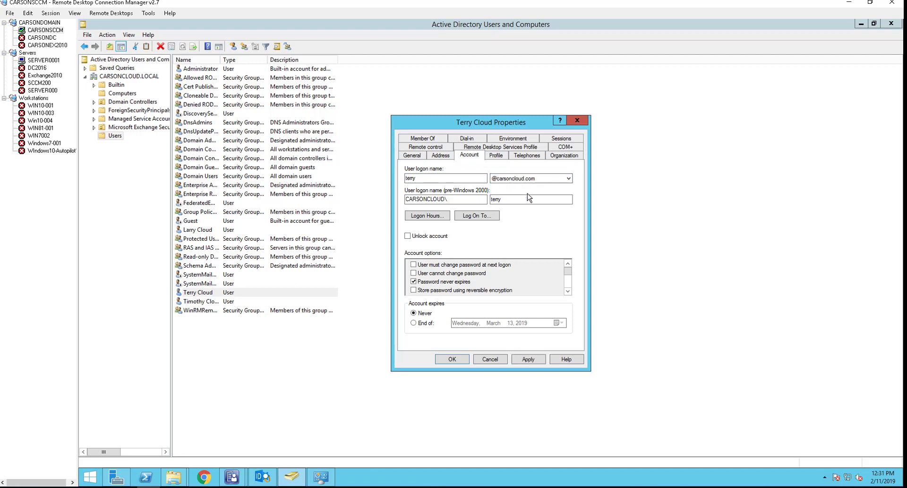
left_click(529, 364)
left_click(452, 361)
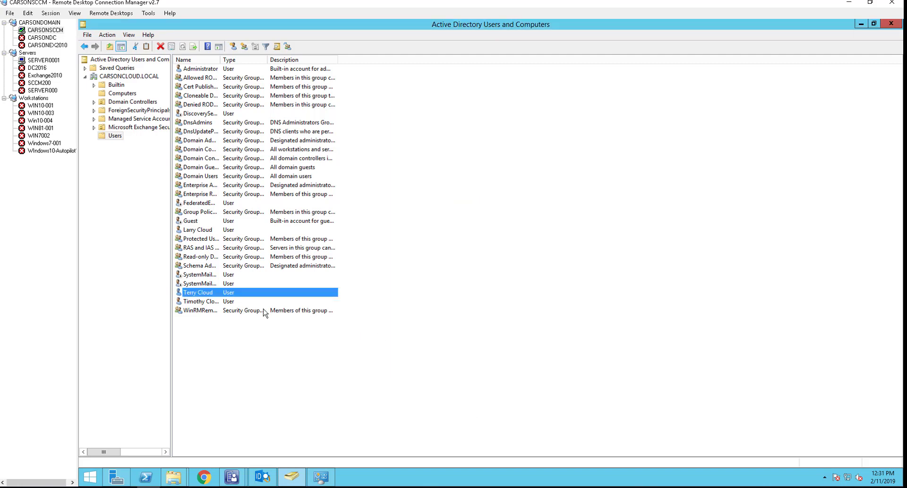
double_click(200, 230)
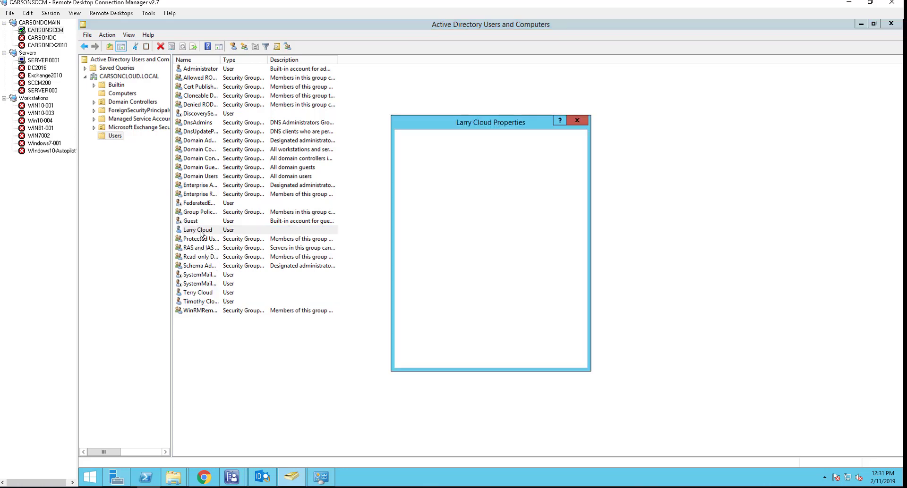
left_click(475, 157)
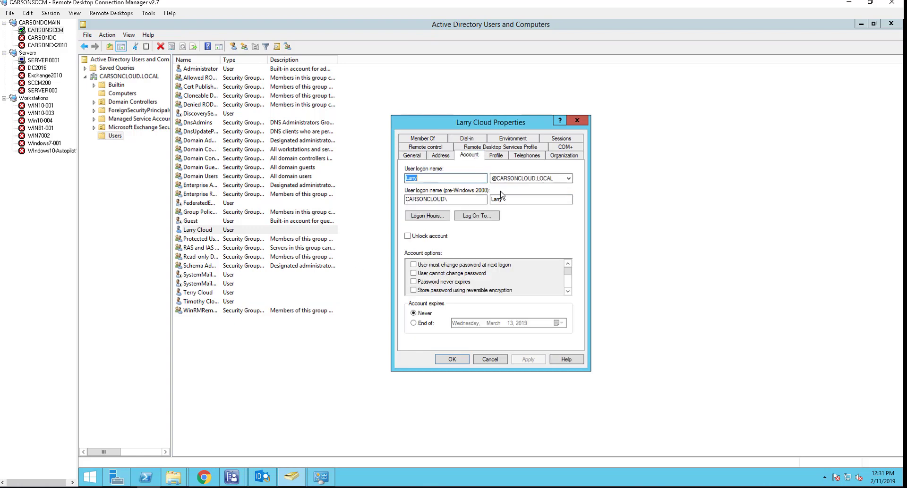
left_click(543, 179)
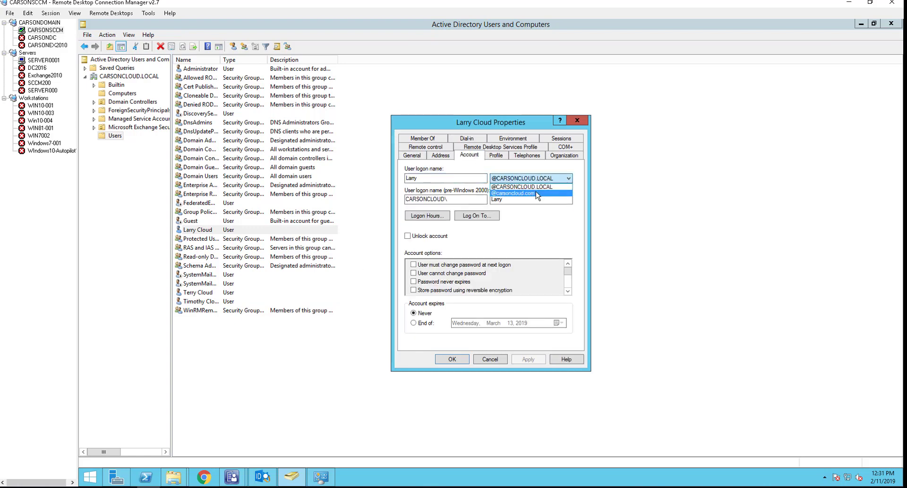
left_click(536, 193)
left_click(452, 360)
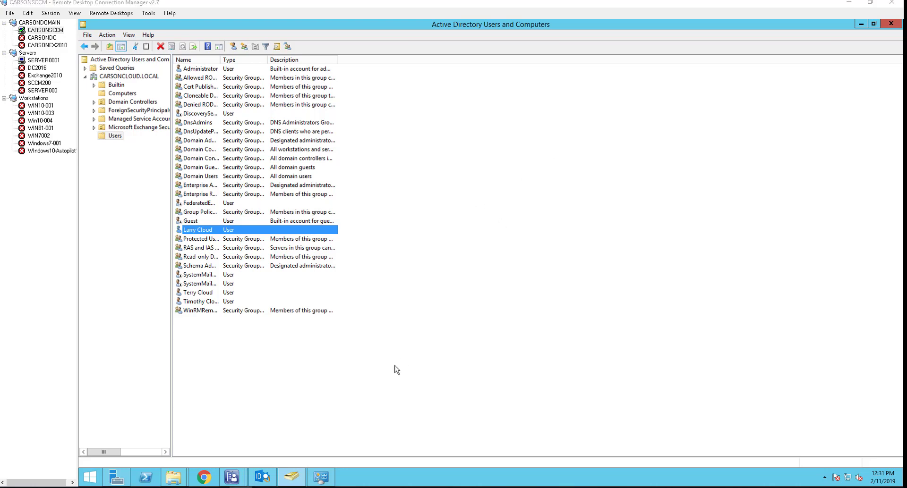
Switch to a new Chrome window and go to google.com
left_click(210, 481)
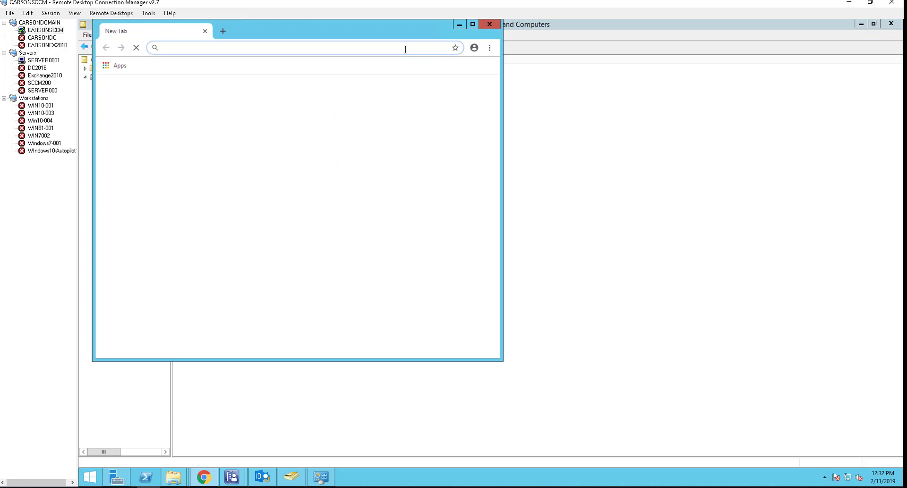
type("godaddy.co")
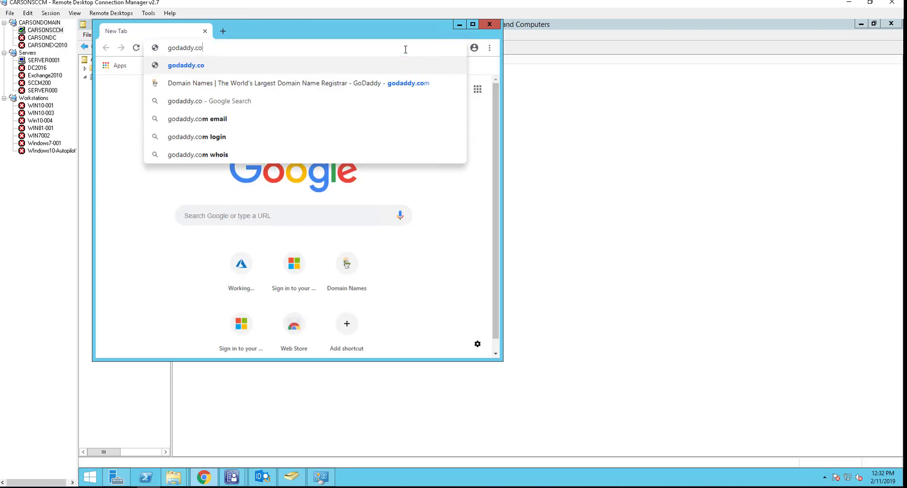
key("BackSpace")
key("BackSpace")
key("BackSpace")
key("BackSpace")
key("BackSpace")
key("BackSpace")
key("BackSpace")
key("BackSpace")
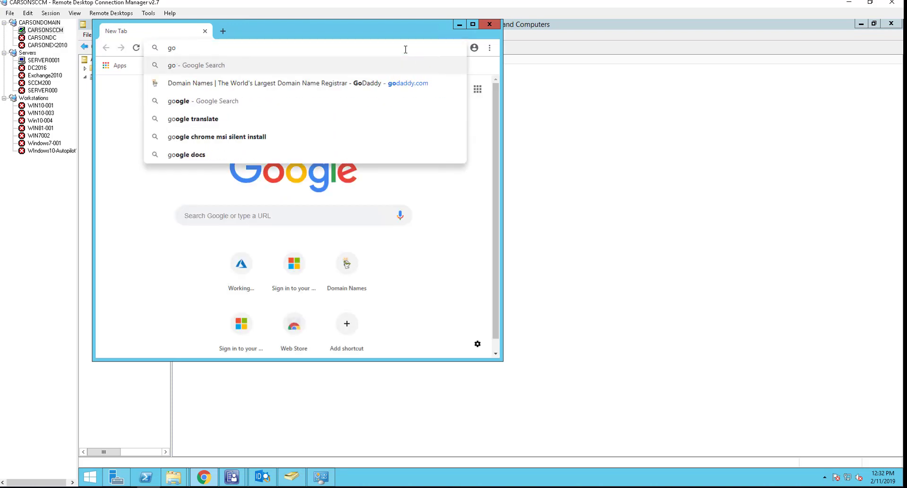
type("oogle")
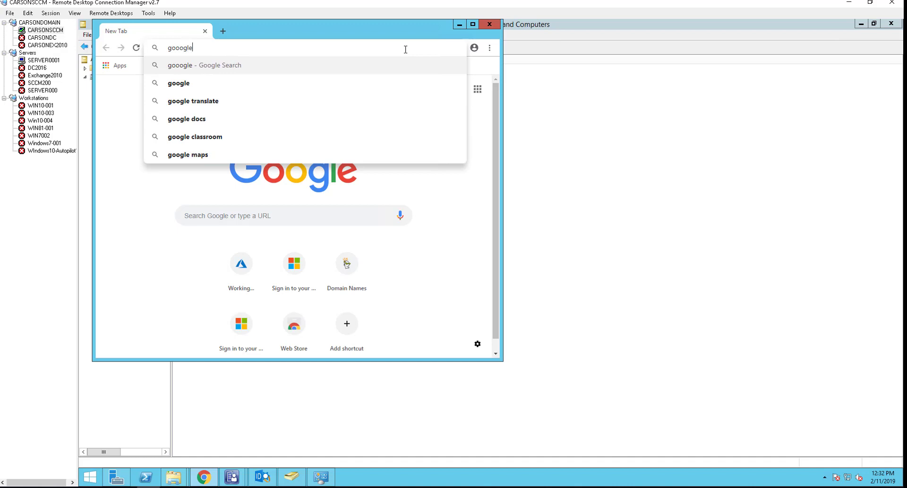
type(".com")
key("Return")
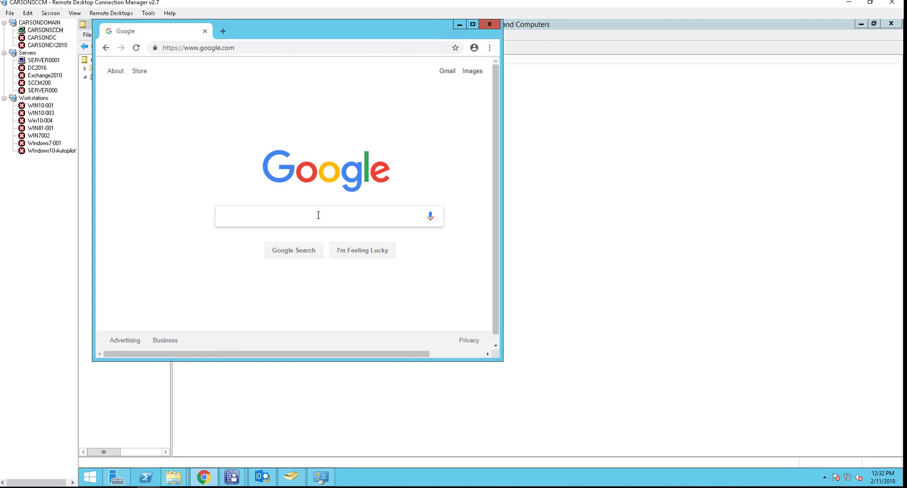
Search Google for "non routable domain powershell"
type("no")
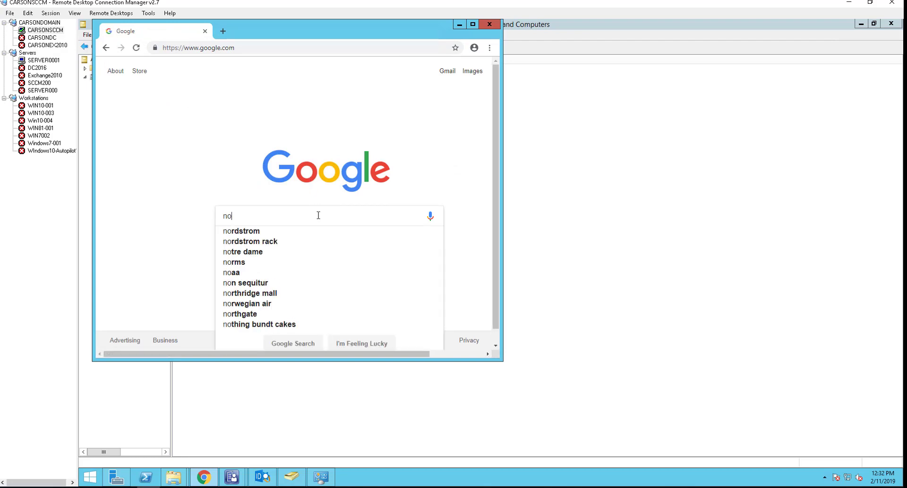
type("n r")
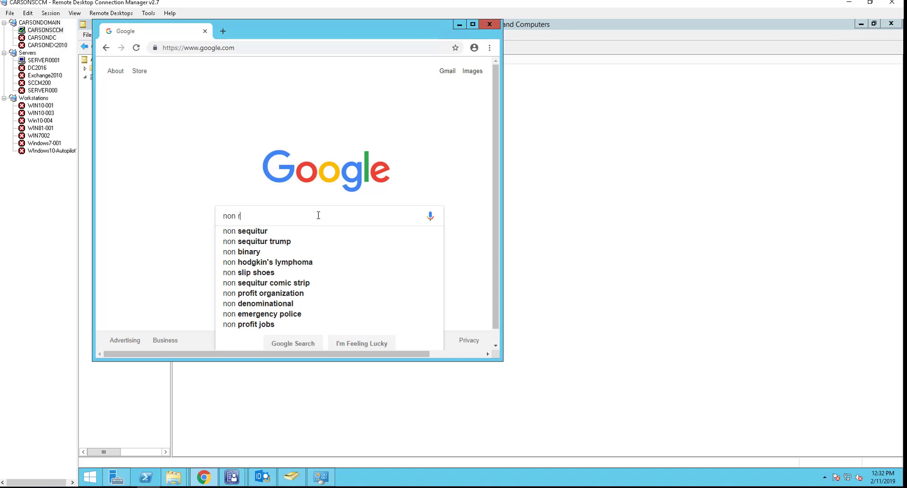
type("outable ")
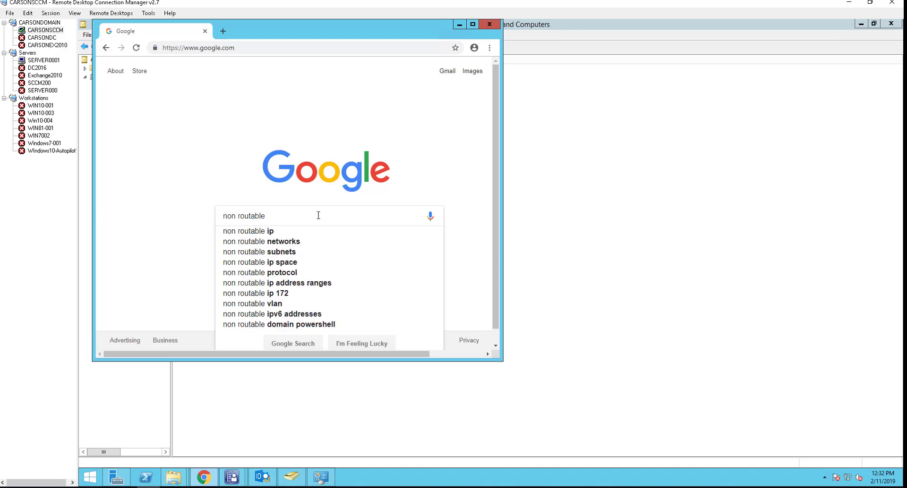
type("domanin")
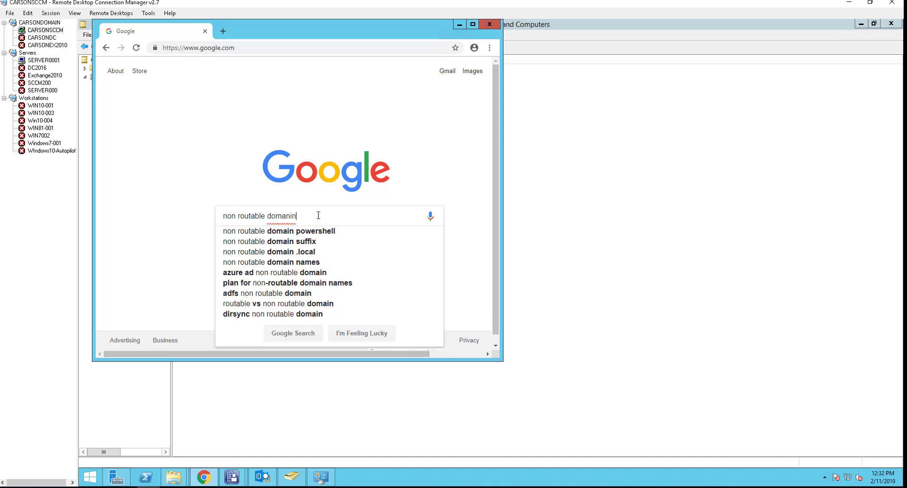
key("BackSpace")
key("BackSpace")
key("BackSpace")
key("BackSpace")
key("BackSpace")
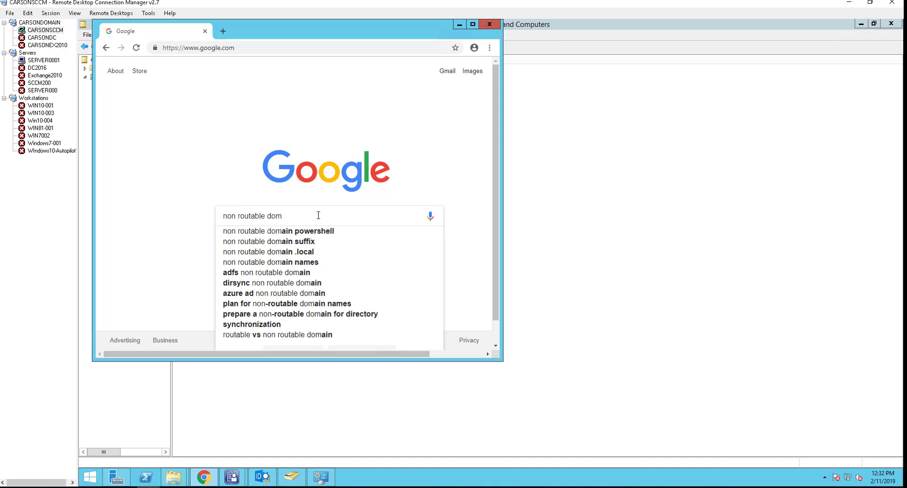
type("ain p")
key("Down")
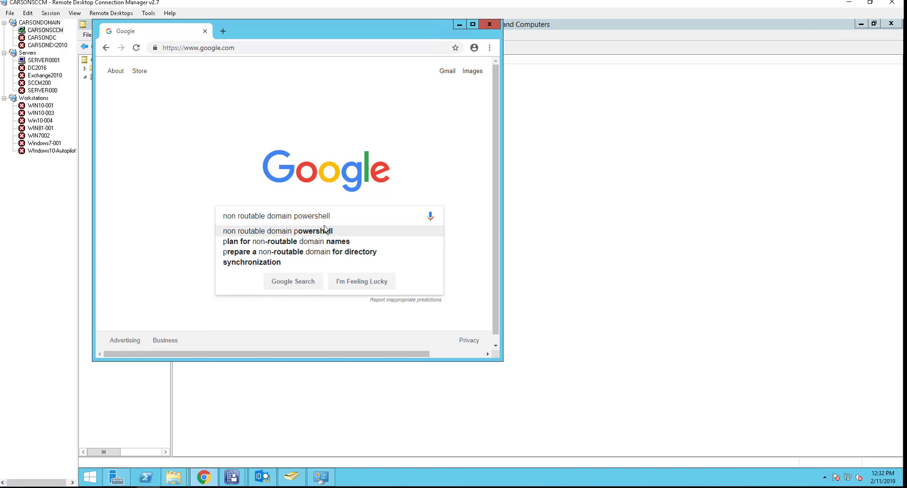
left_click(328, 233)
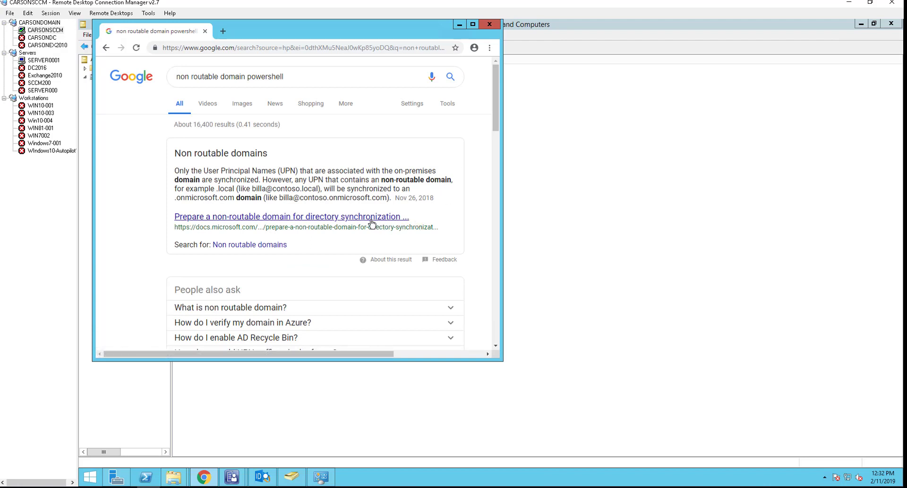
Open Microsoft's article on preparing a non-routable domain for directory synchronization and examine its PowerShell commands for changing all users' UPN suffixes
left_click(364, 219)
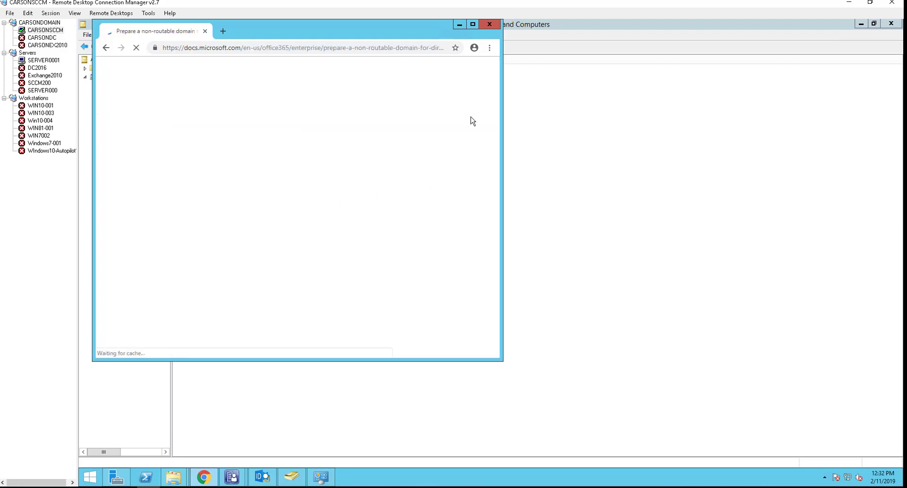
left_click_drag(393, 39, 482, 69)
left_click_drag(590, 107, 591, 333)
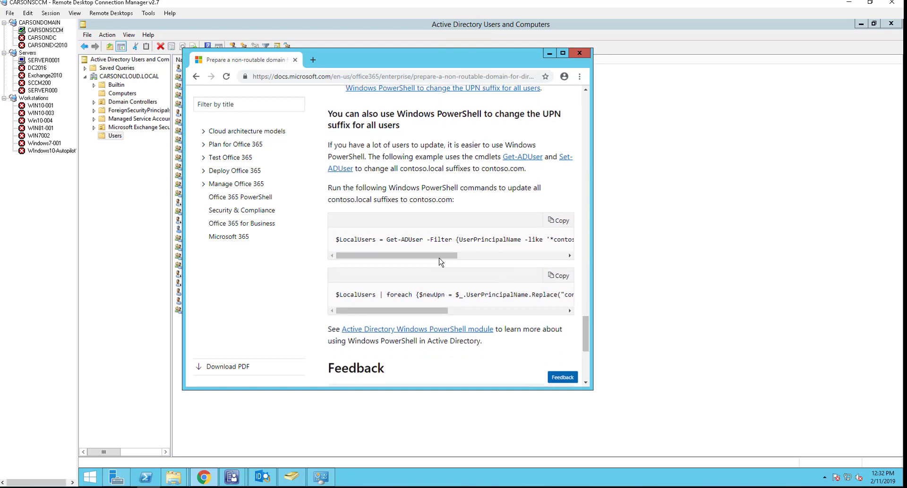
left_click_drag(419, 259, 515, 268)
left_click_drag(416, 312, 453, 317)
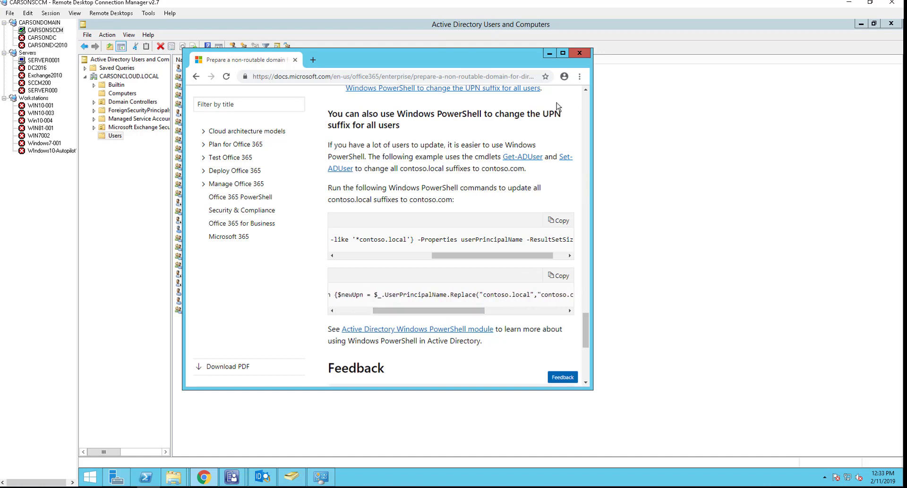
Minimize Chrome and Active Directory Users and Computers to return to IdFix, and rerun the directory query
left_click(549, 53)
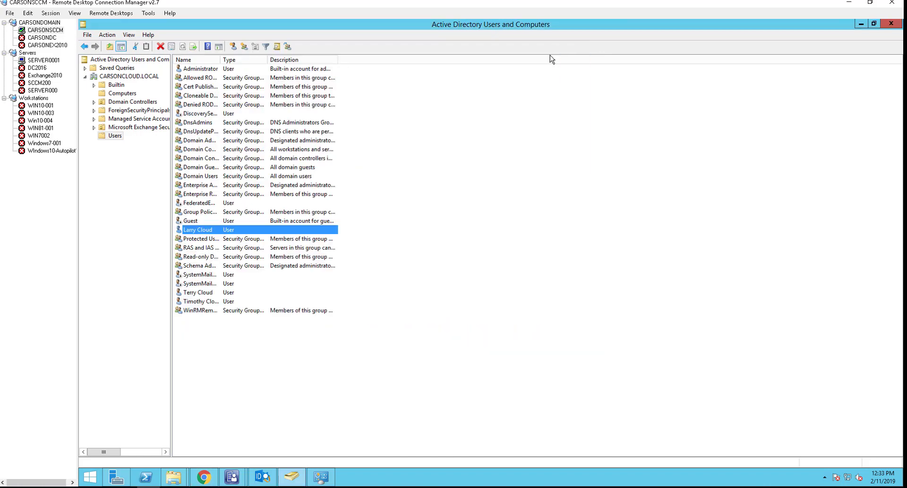
left_click(860, 23)
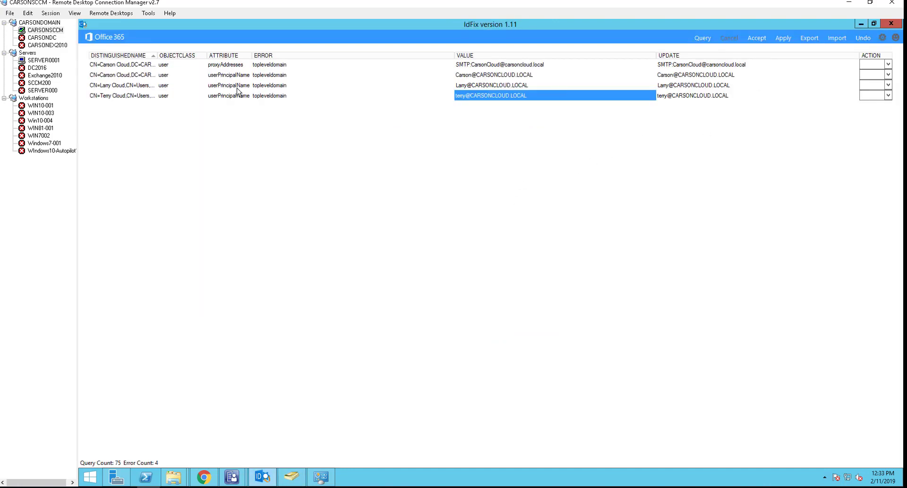
left_click(700, 41)
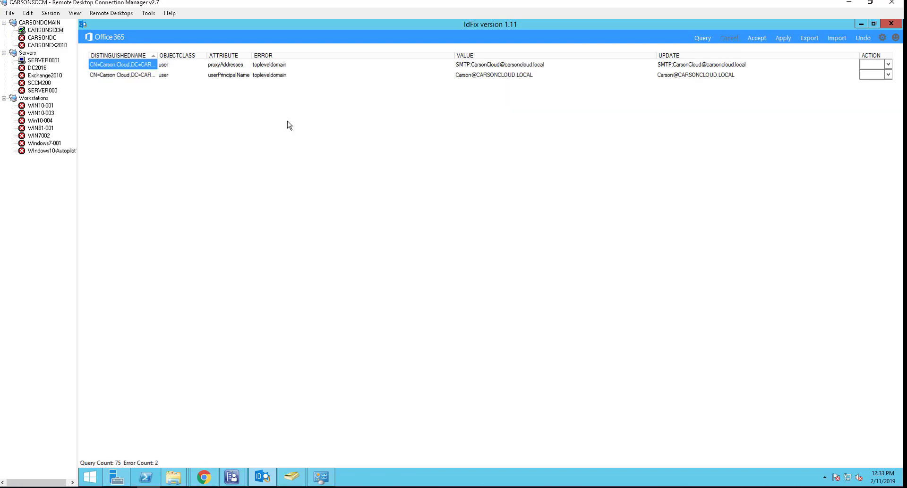
Check the value of the remaining userPrincipalName error, then minimize IdFix to show the Administrative Tools folder
left_click(267, 76)
left_click(472, 76)
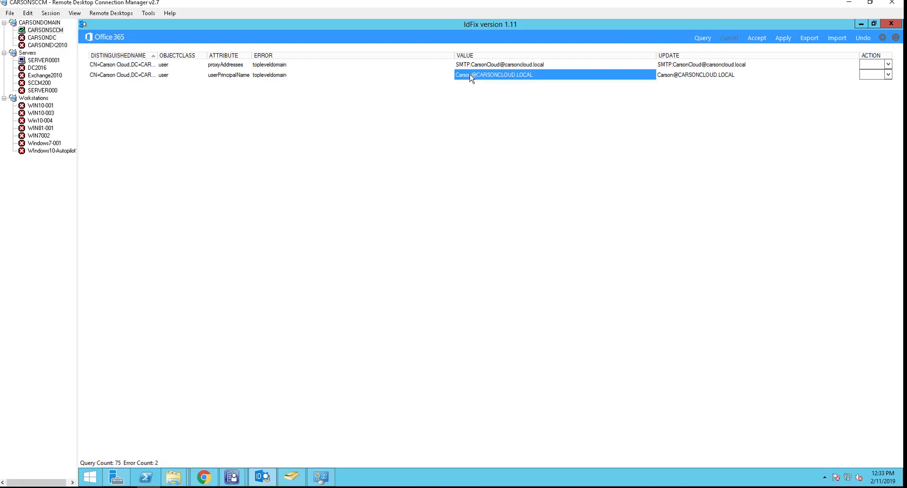
left_click(861, 26)
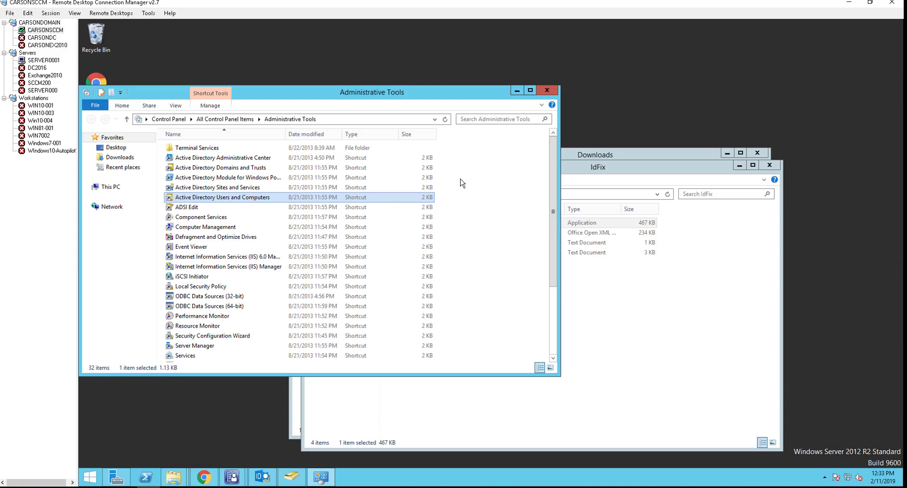